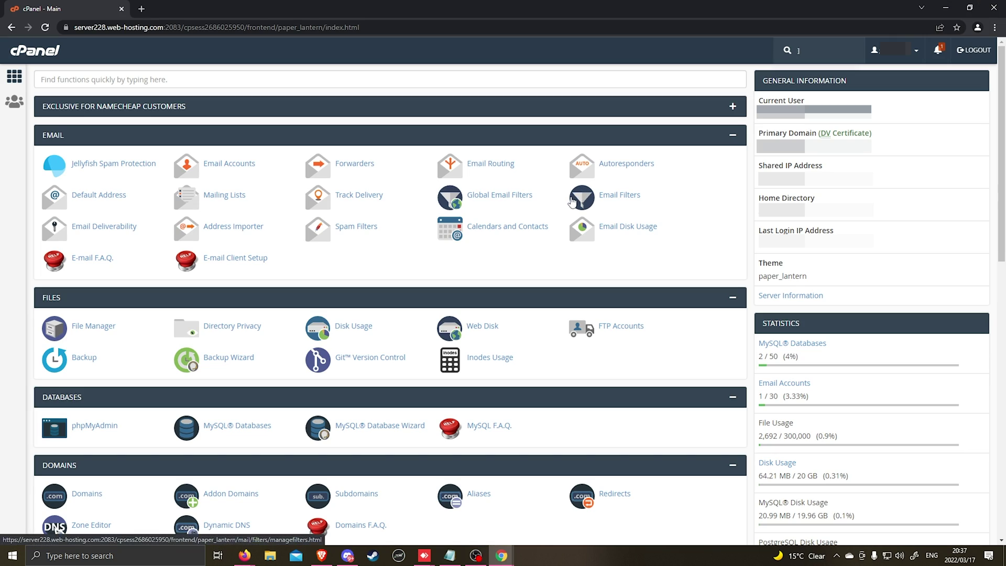
Step: Scroll the cPanel home page down to the Domains section
scroll(303, 344, "down", 3)
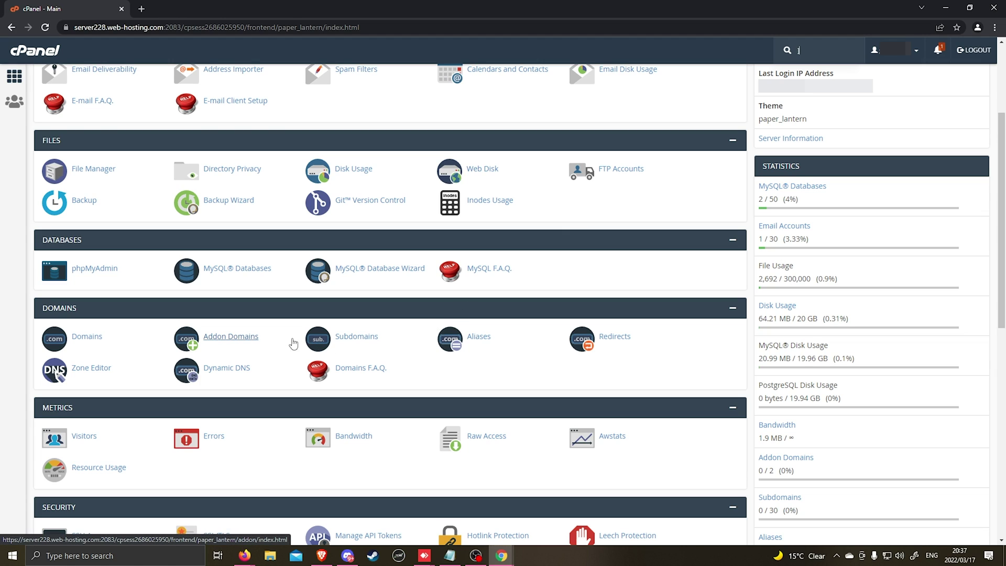
Step: Enter addon domain mish.digital with subdomain dev and document root mish.digital
left_click(234, 344)
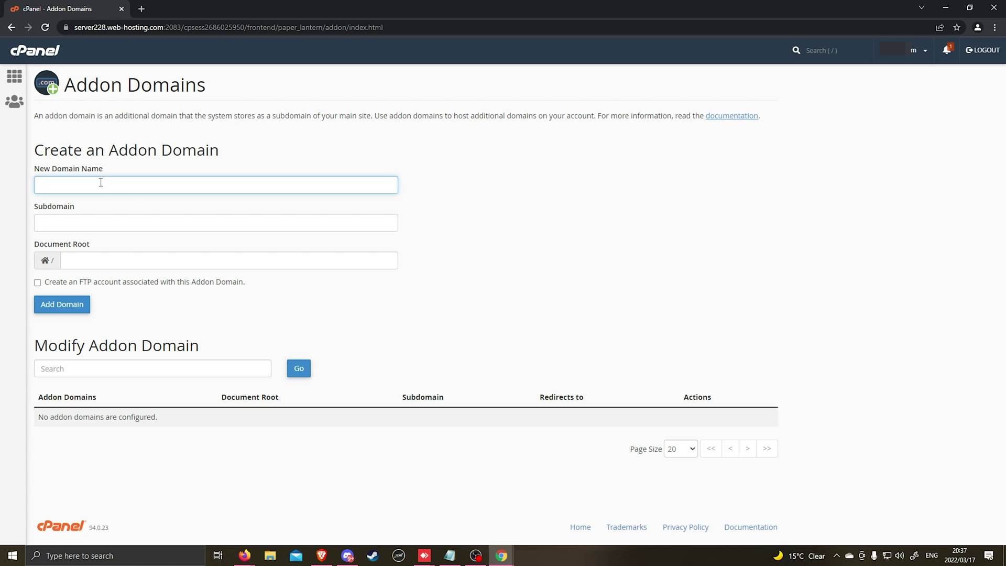
type("mish")
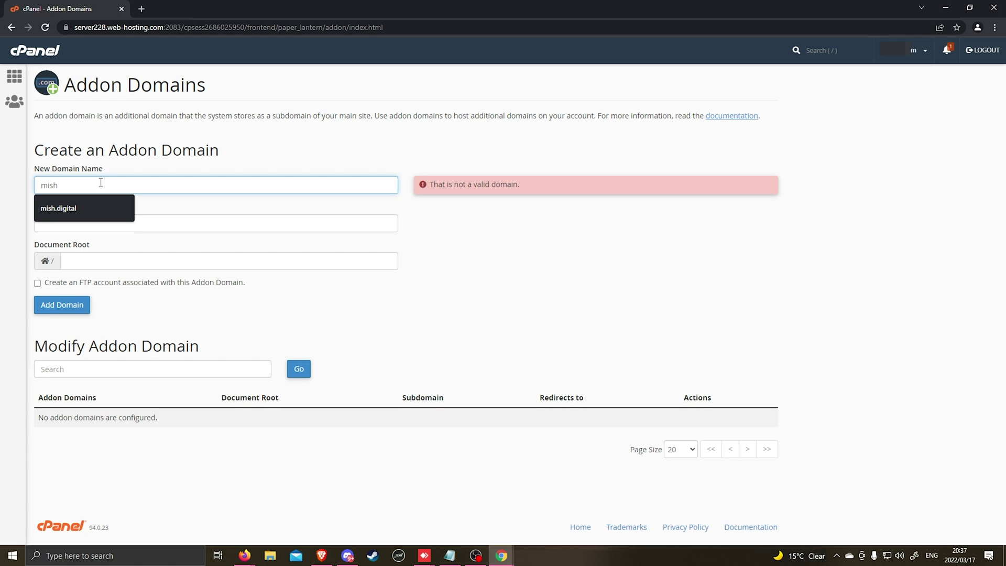
type(".di")
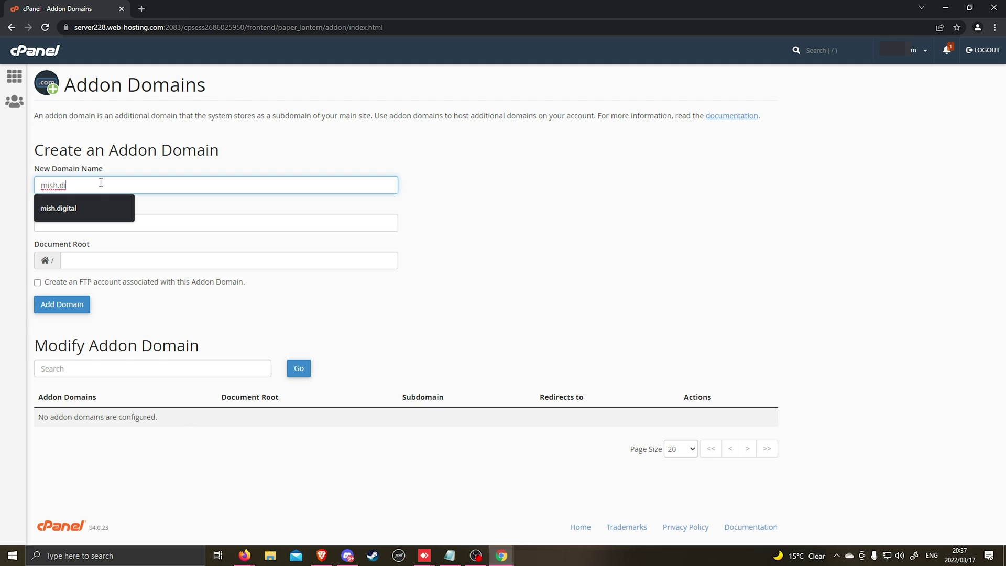
type("gital")
left_click(71, 221)
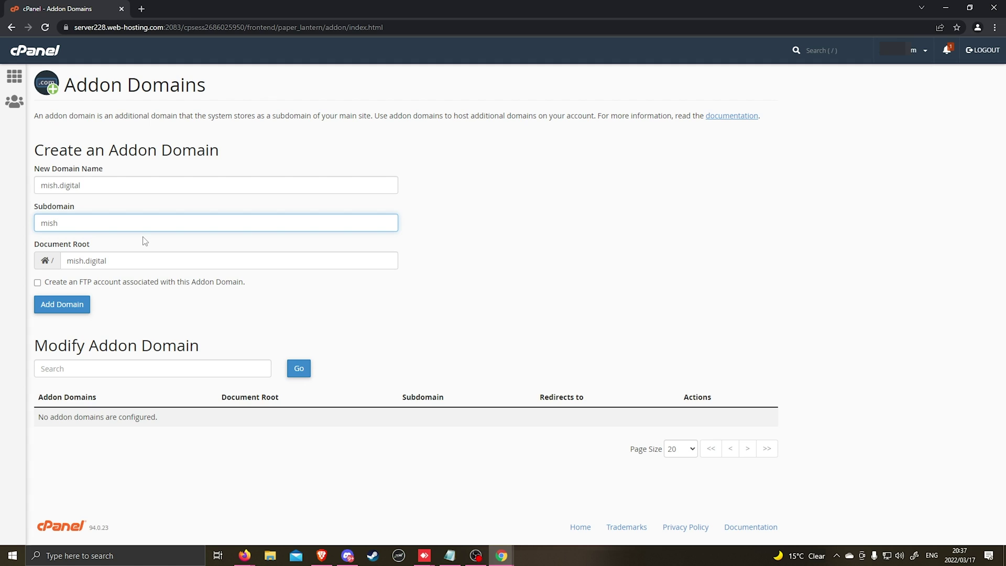
left_click_drag(78, 221, 16, 225)
type("dev")
left_click_drag(118, 264, 65, 267)
left_click(125, 268)
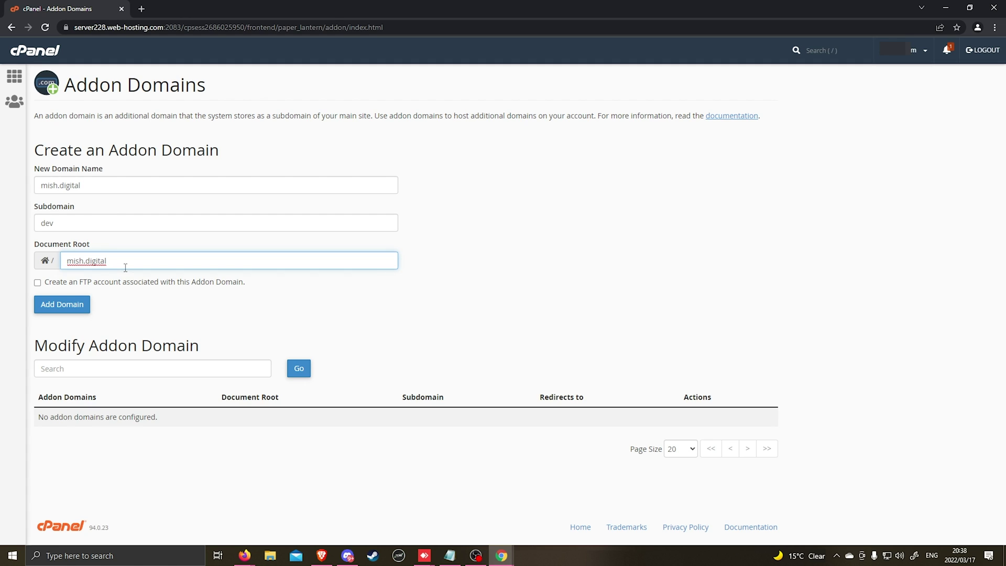
Step: Add the mish.digital addon domain and check it in the addon domains list
left_click(79, 308)
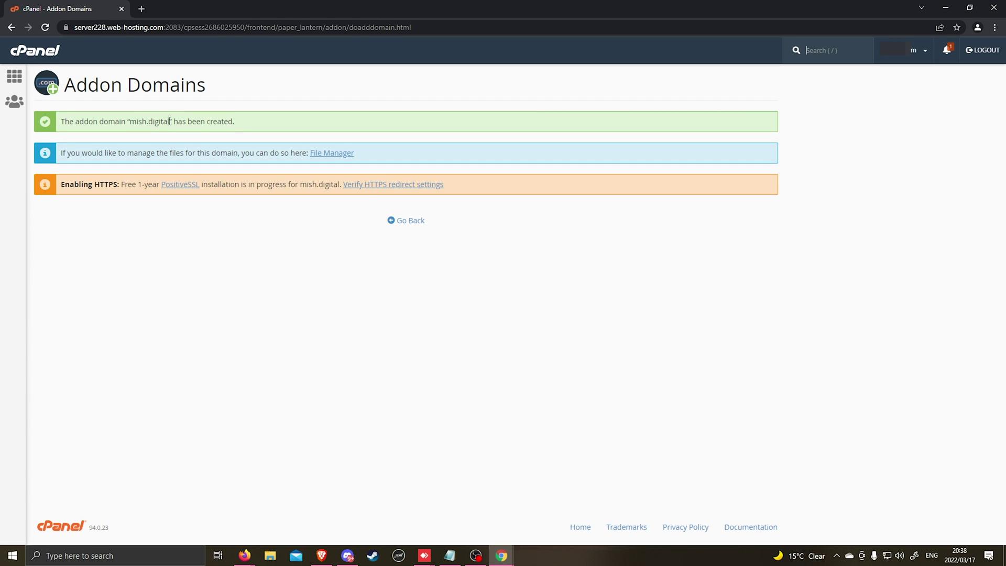
left_click(413, 224)
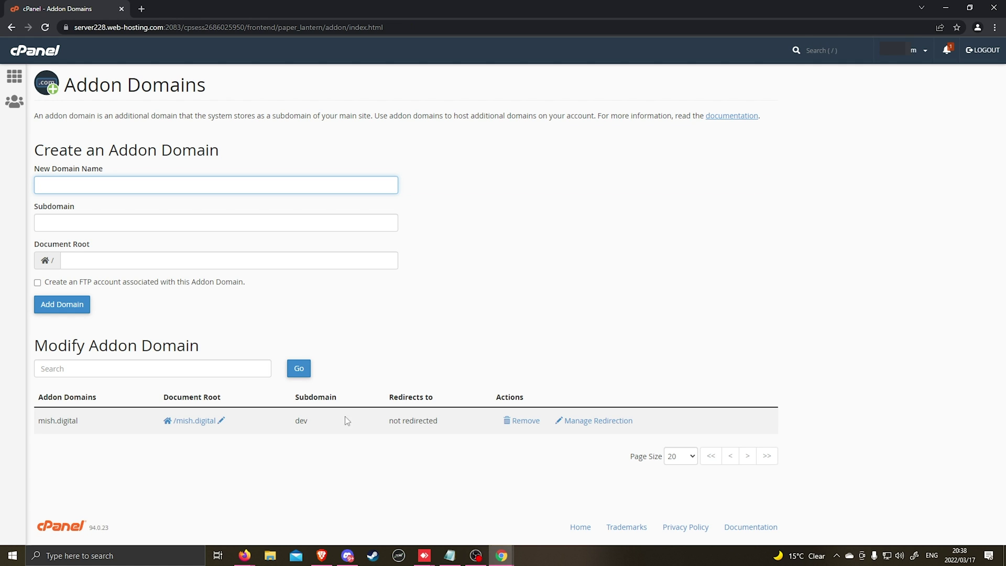
left_click_drag(38, 422, 587, 421)
left_click(234, 400)
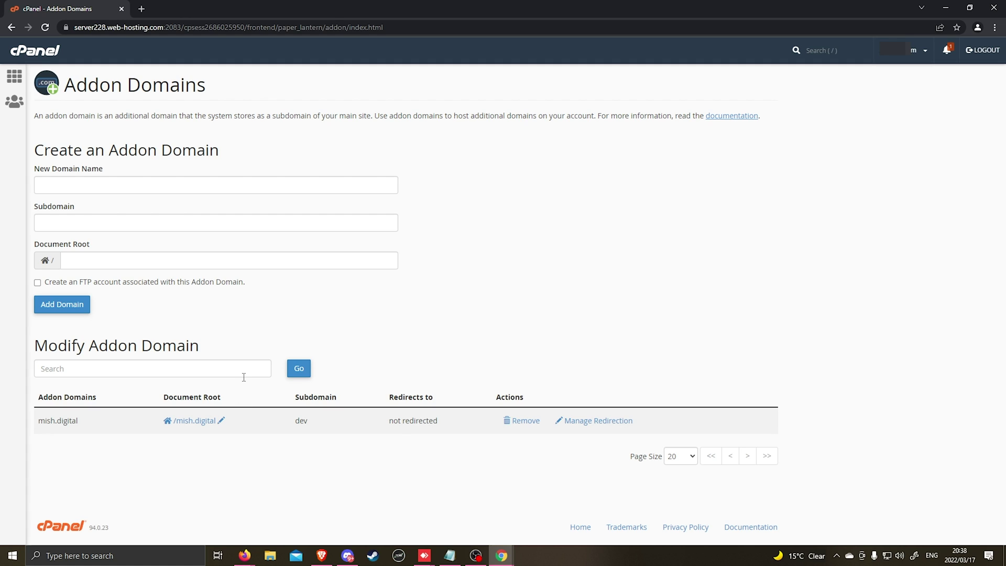
Step: Switch over to the Cloudflare dashboard window
key("alt+Tab")
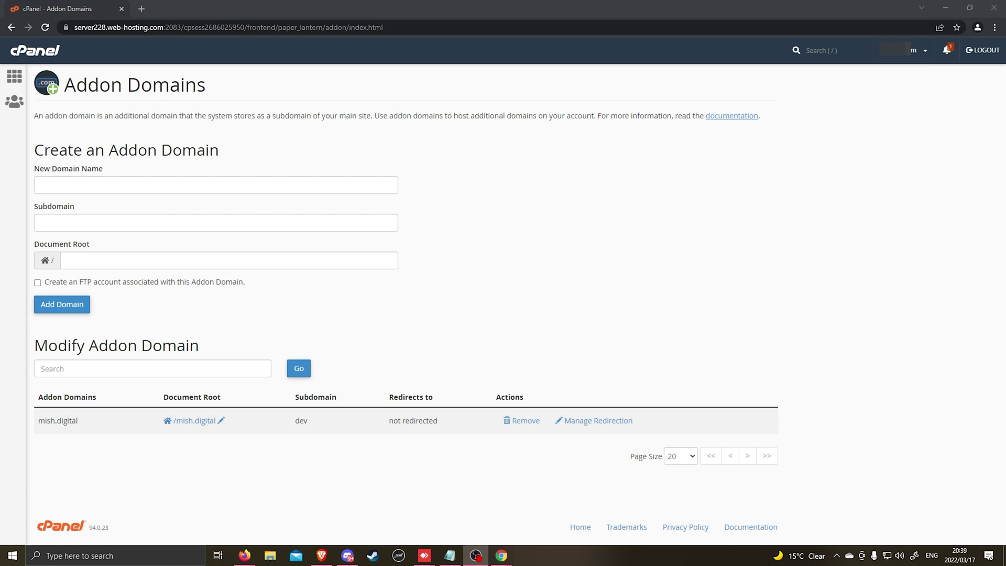
key("alt+Tab")
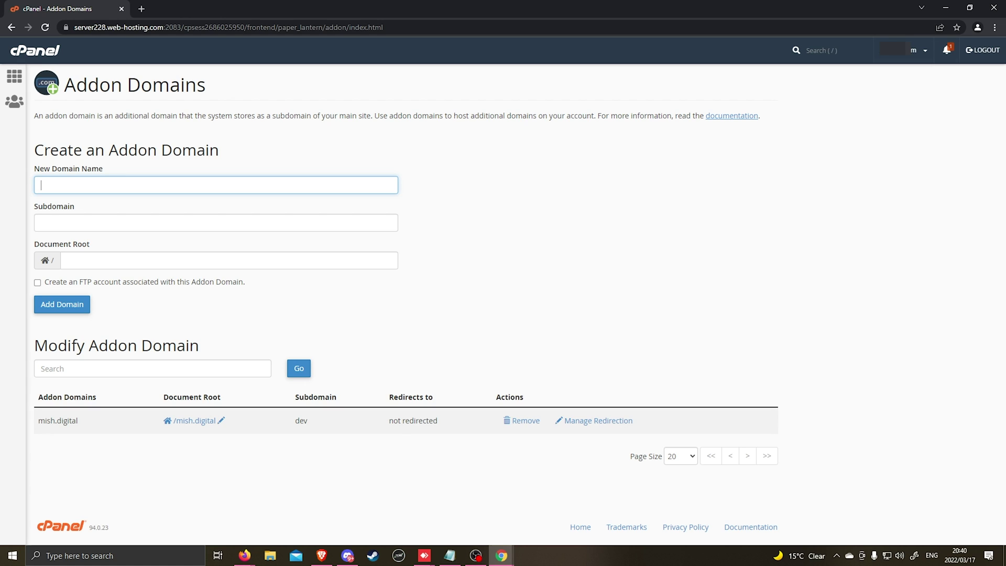
key("alt+Tab")
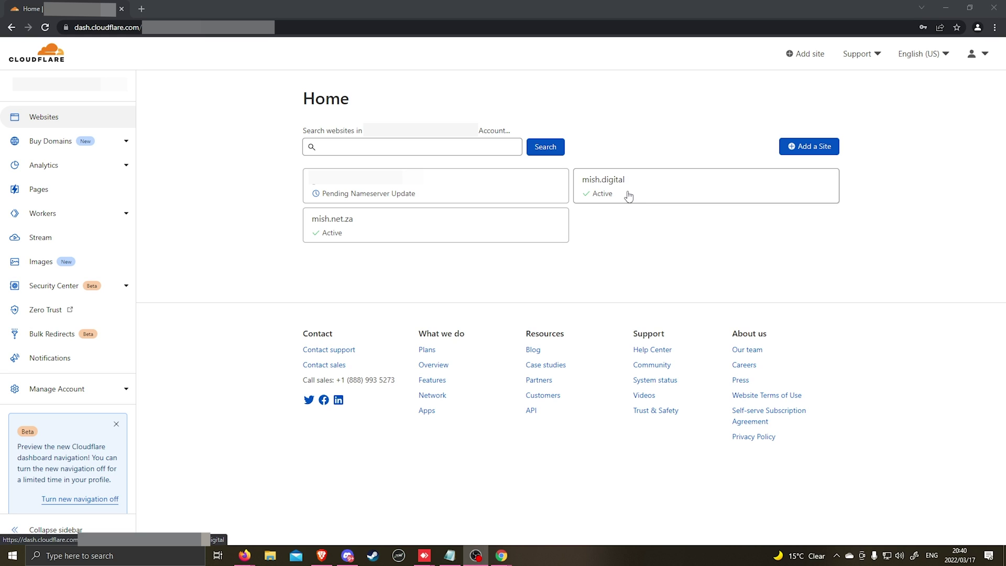
Step: Open the mish.digital site card and go to its DNS Settings
left_click(629, 197)
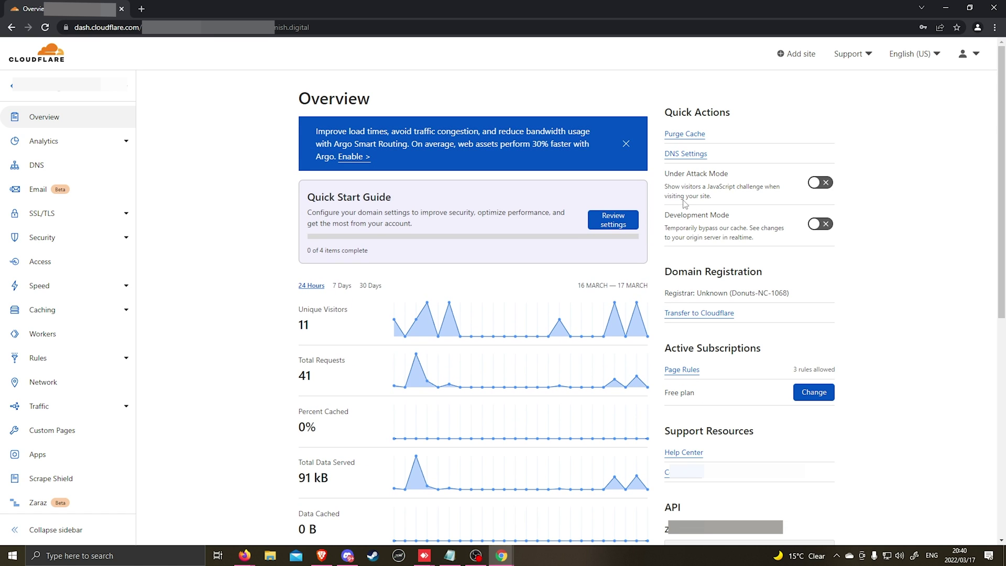
left_click(696, 155)
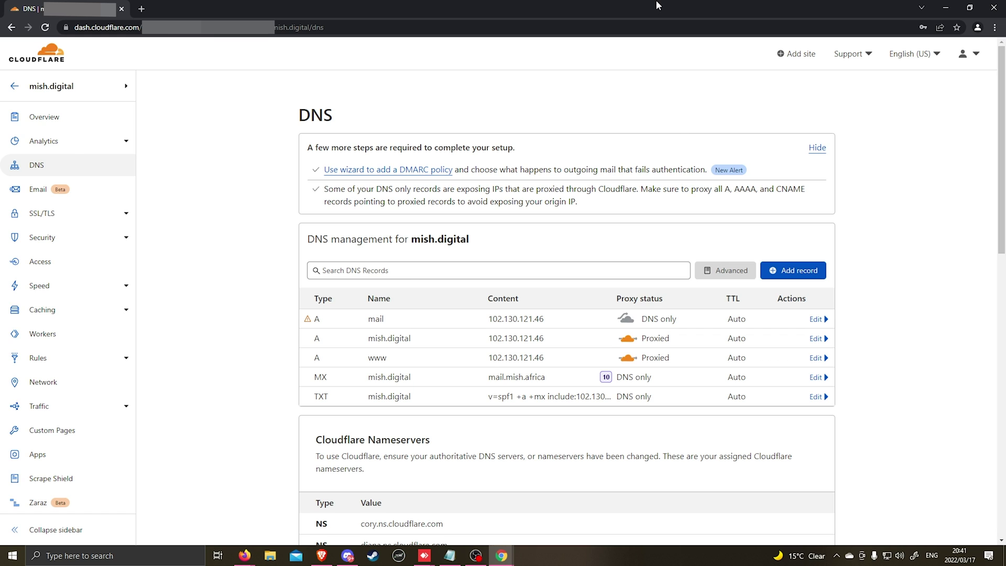
Step: Copy the shared IP 198.54.116.50 from cPanel's General Information
double_click(659, 5)
left_click(483, 113)
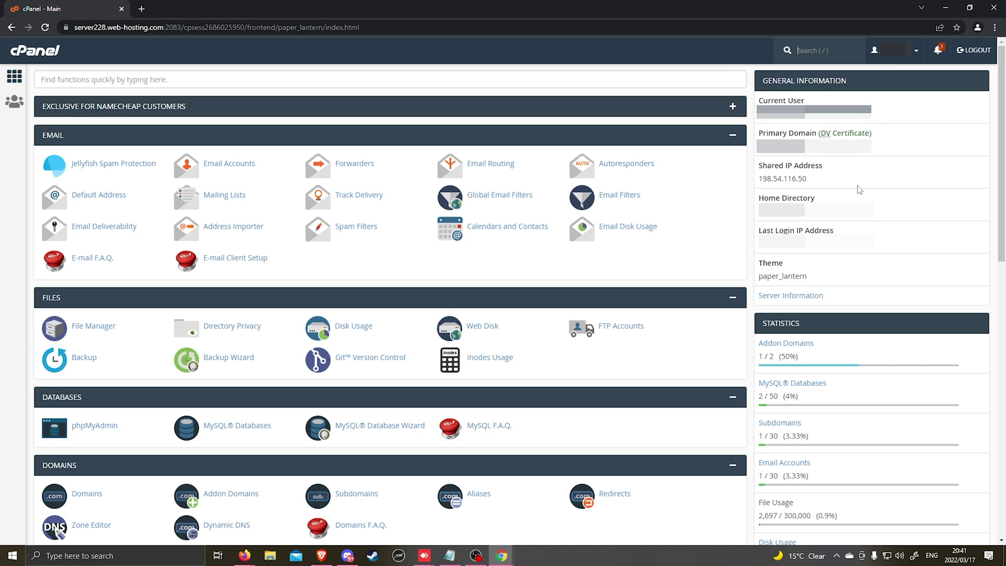
double_click(825, 182)
key("ctrl+c")
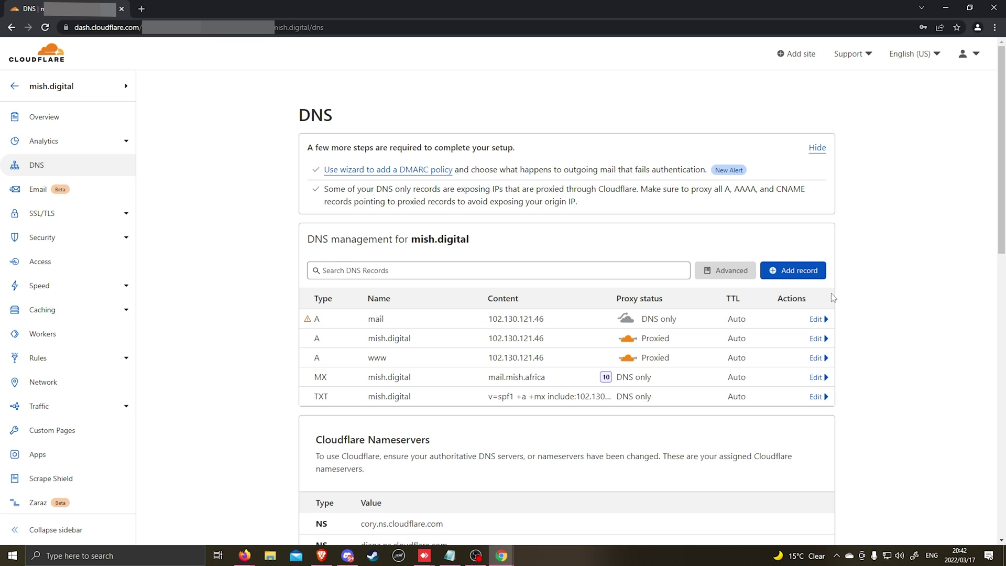
Step: Change the mish.digital root A record's IPv4 address to 198.54.116.50
double_click(317, 358)
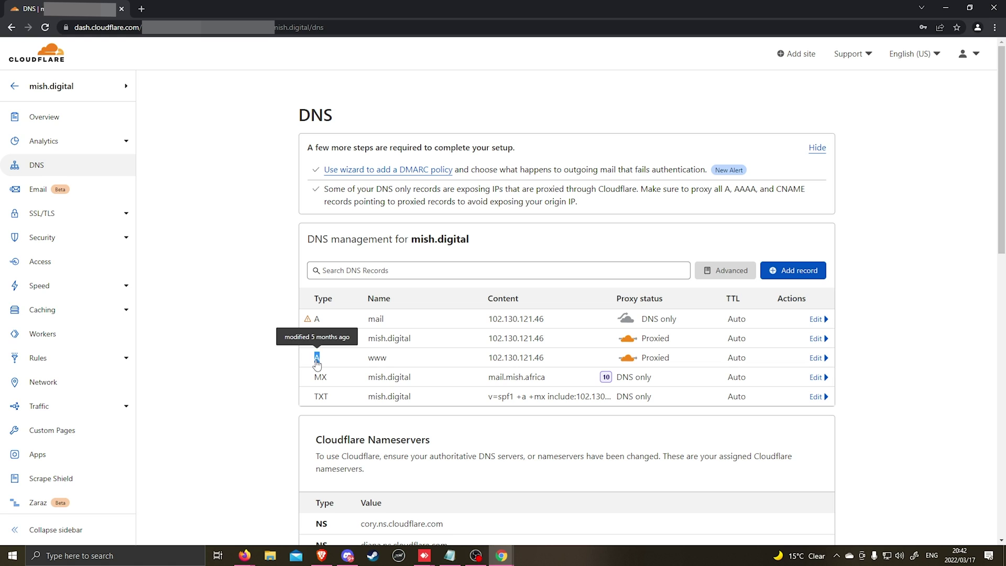
left_click(816, 339)
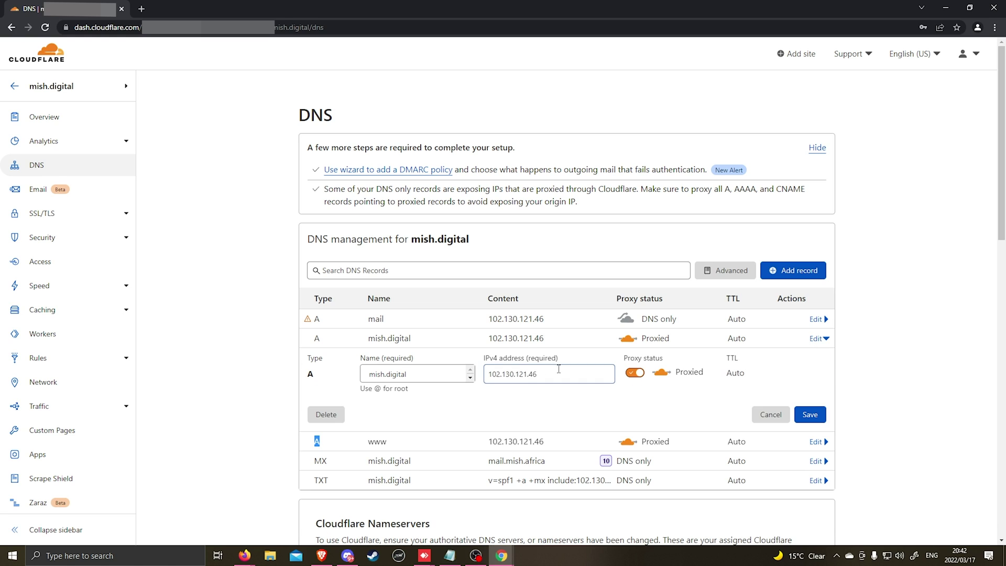
triple_click(559, 369)
key("ctrl+v")
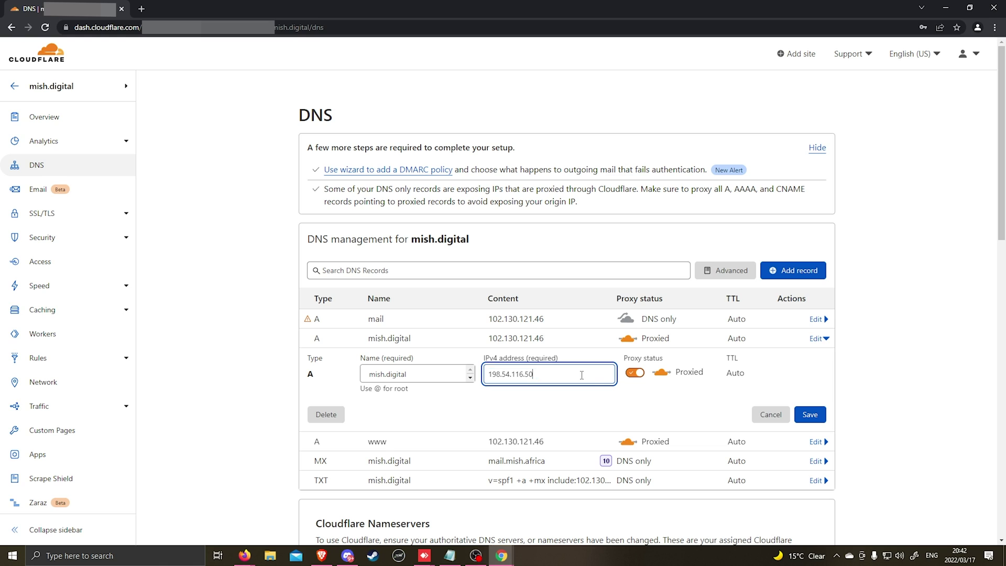
left_click(810, 414)
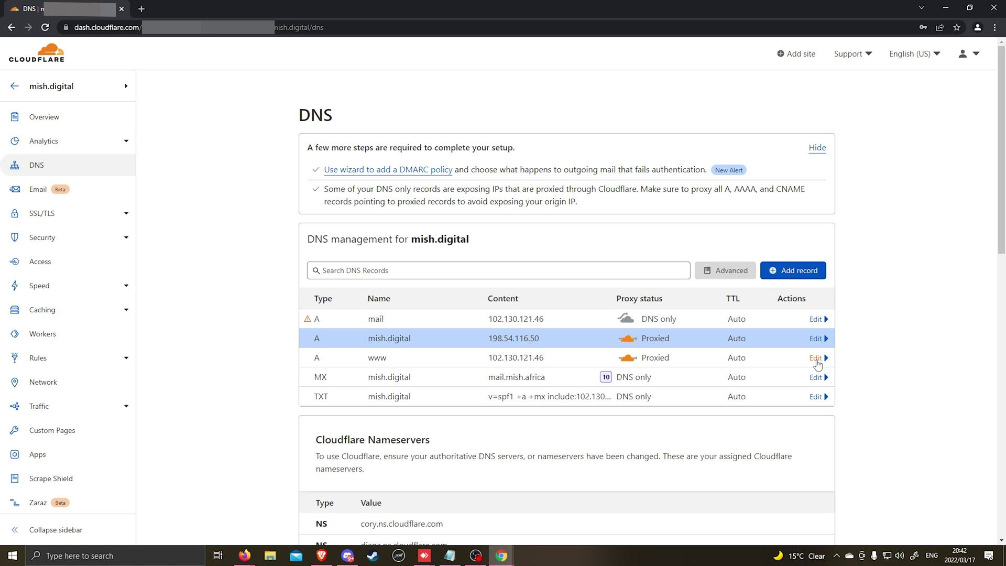
Step: Change the www A record's IPv4 address to 198.54.116.50
left_click(816, 362)
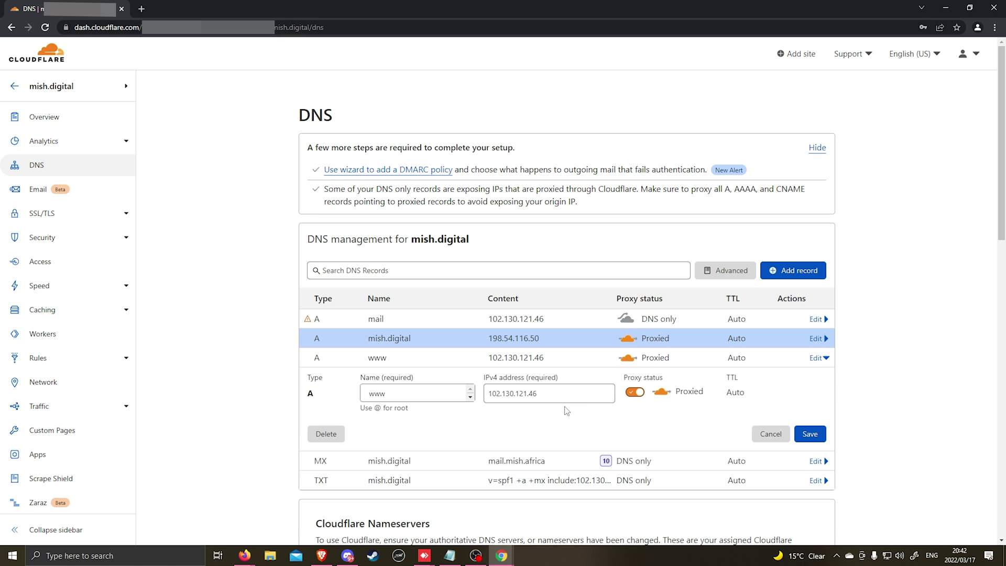
left_click_drag(566, 398, 476, 397)
key("ctrl+v")
left_click(811, 434)
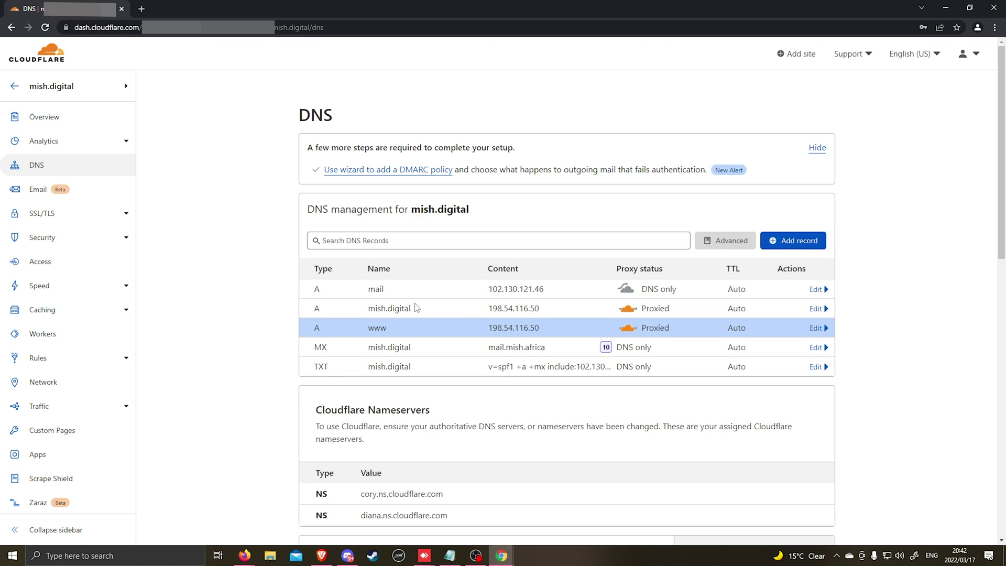
left_click_drag(391, 290, 367, 291)
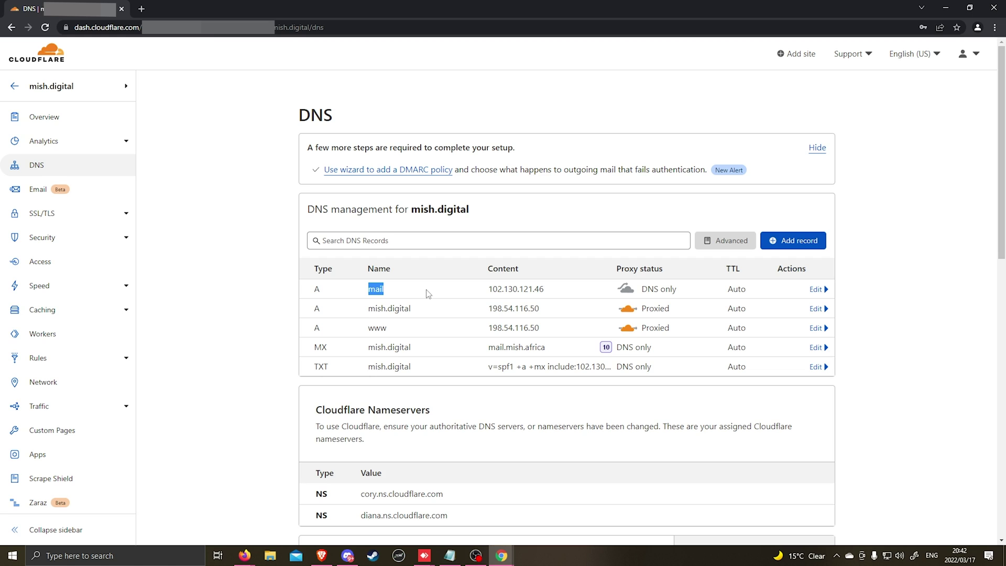
Step: Change the mail A record to 198.54.116.50 and minimize the browser
left_click(817, 290)
double_click(574, 332)
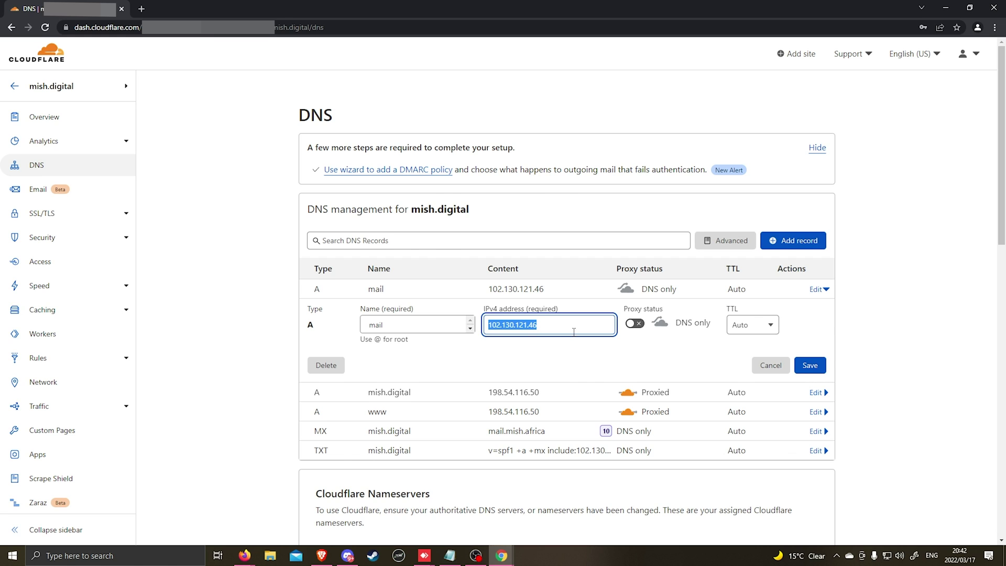
key("ctrl+v")
key("Return")
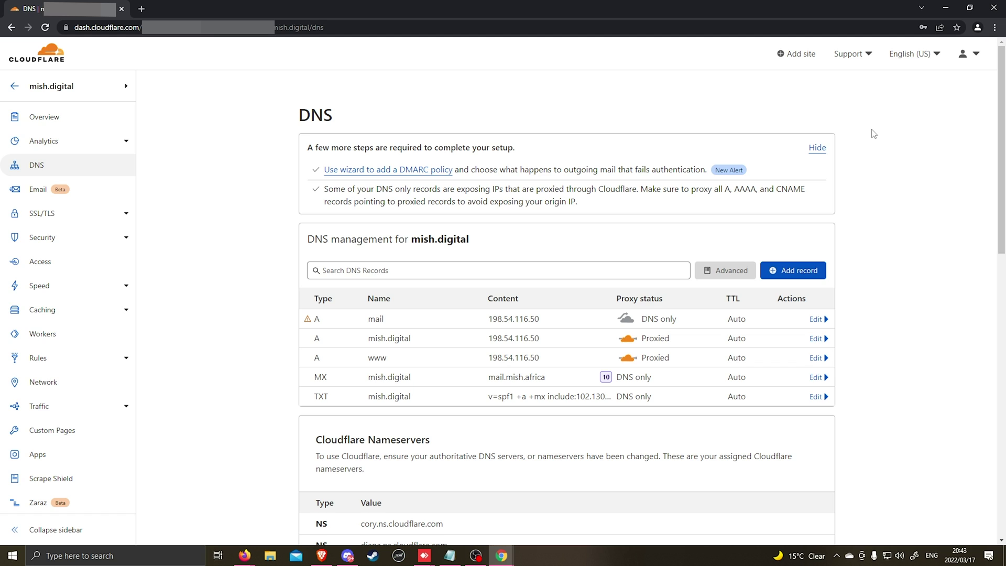
left_click(952, 11)
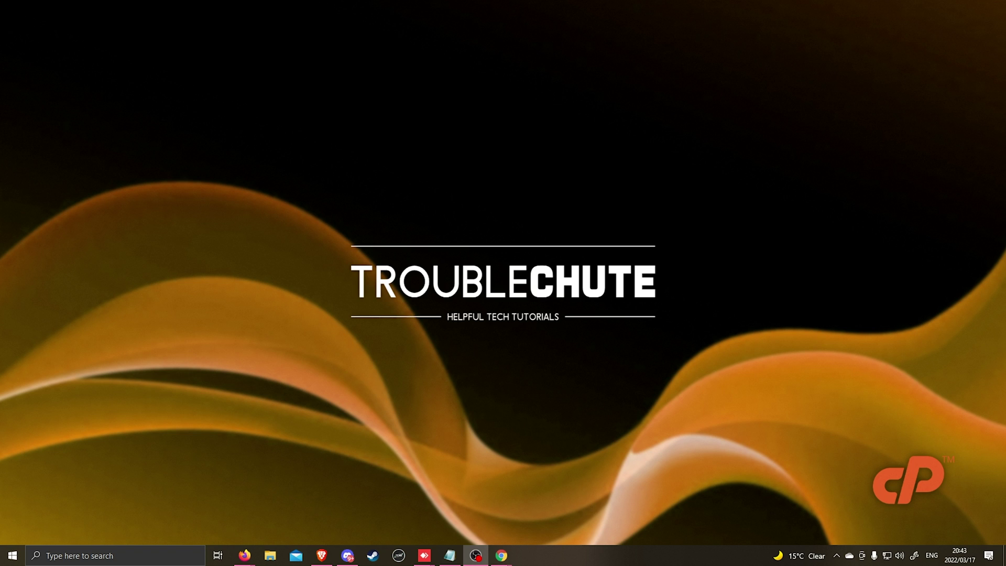